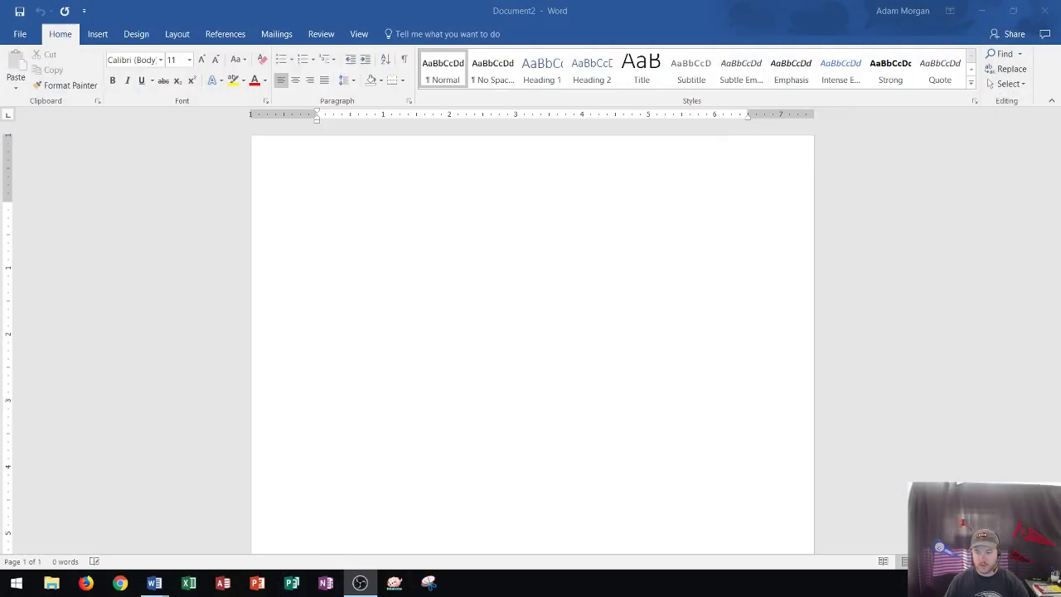
Bring the blank Word document window into focus.
{"action": "left_click", "coordinate": [485, 216]}
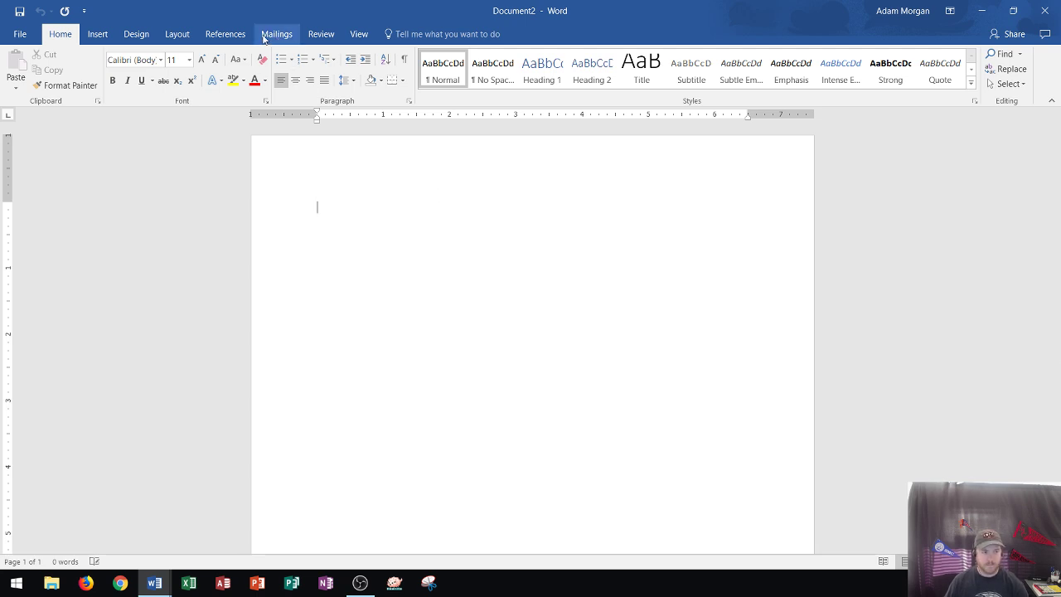
Open the Envelopes and Labels dialog from the Mailings tab.
{"action": "left_click", "coordinate": [282, 38]}
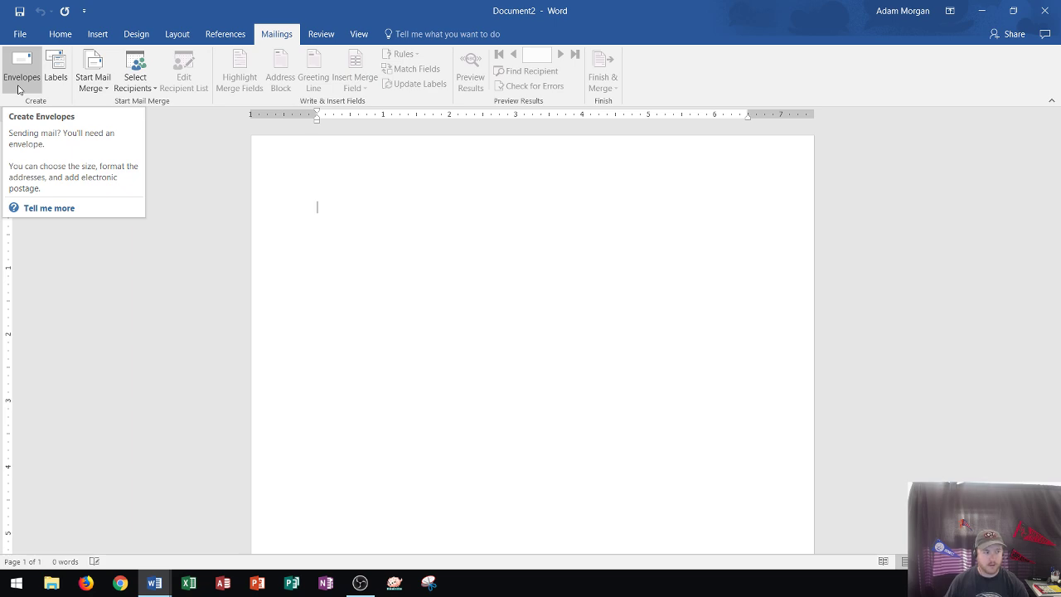
{"action": "left_click", "coordinate": [18, 88]}
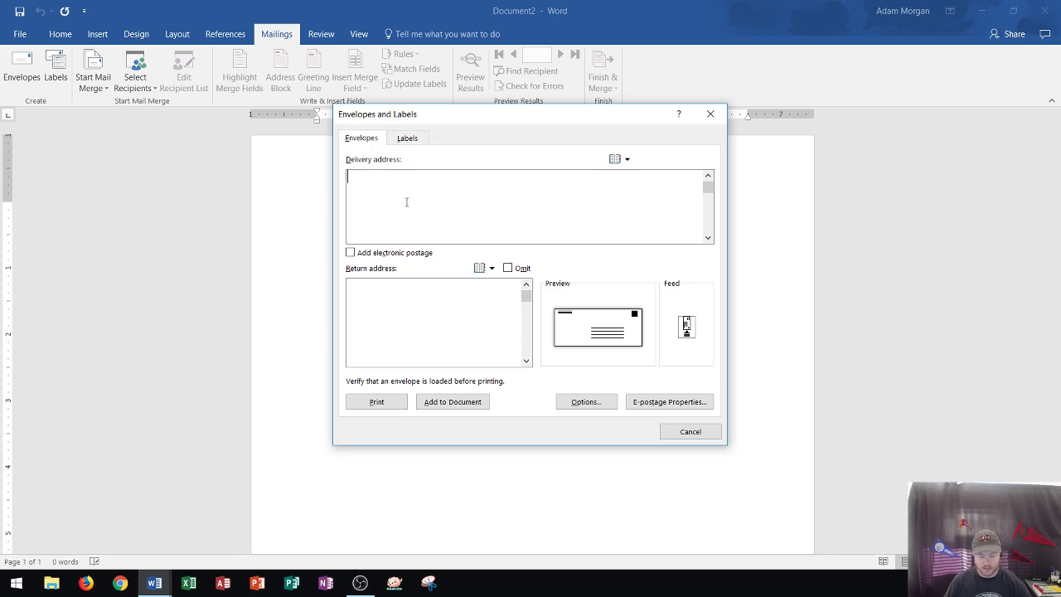
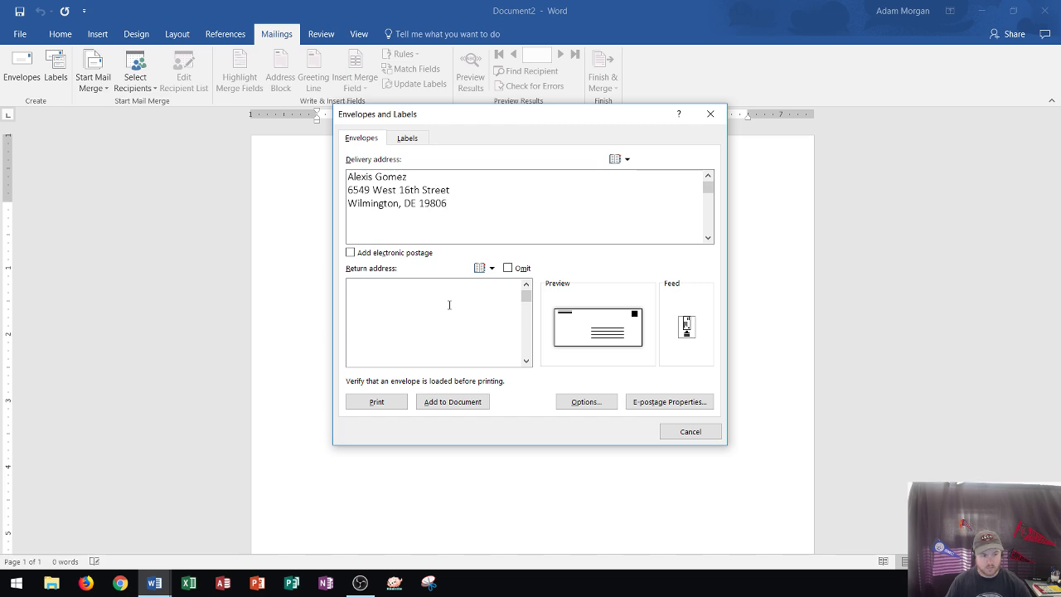
Enter the sender's name, street address, city, state and ZIP as the return address.
{"action": "left_click", "coordinate": [406, 294]}
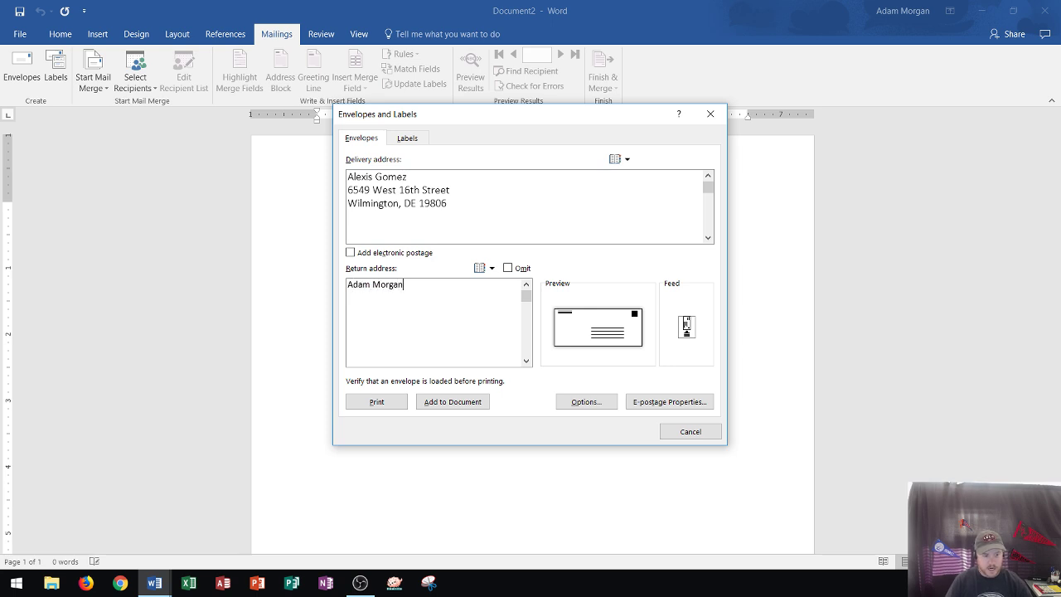
{"action": "type", "text": "123 S"}
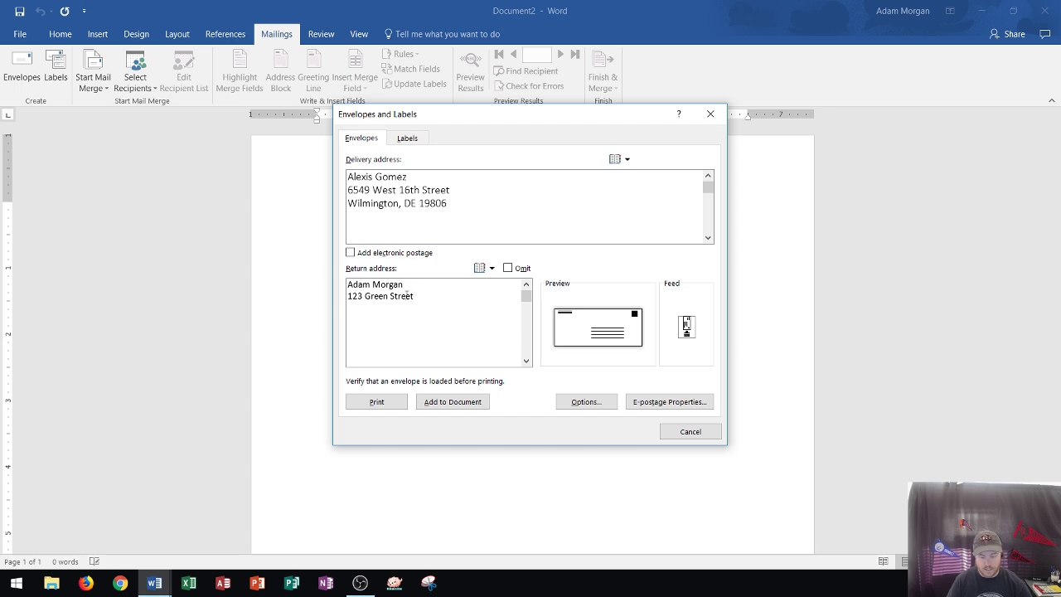
{"action": "type", "text": "gton, DE 19806"}
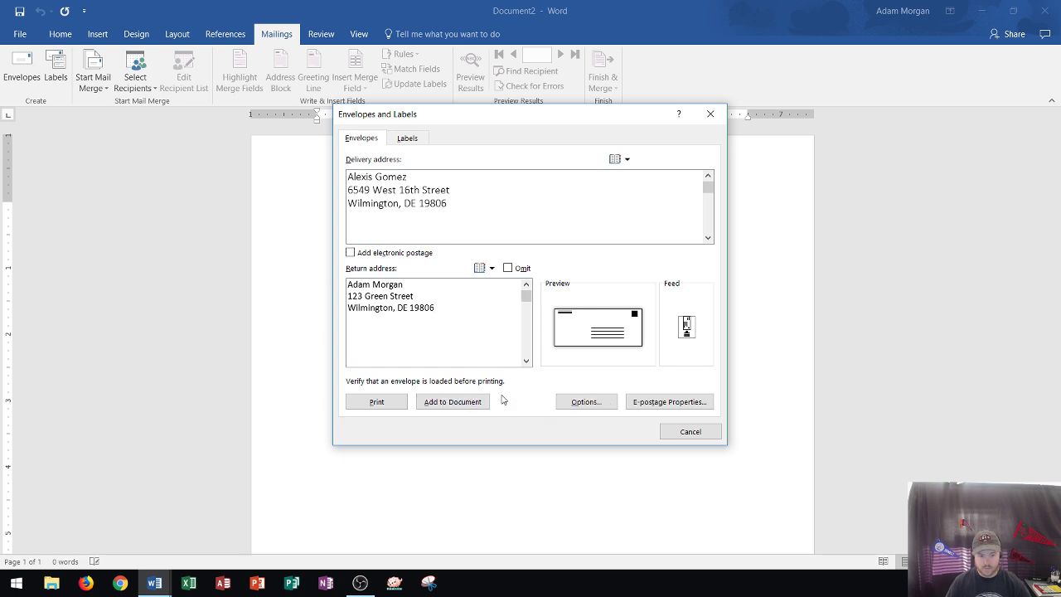
{"action": "left_click", "coordinate": [586, 403]}
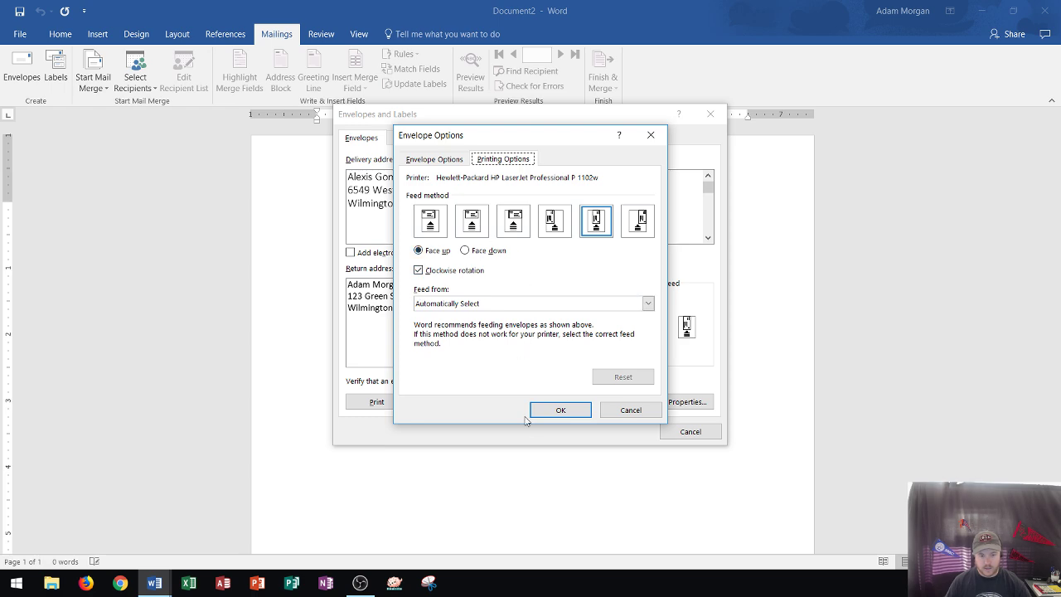
{"action": "left_click", "coordinate": [570, 411]}
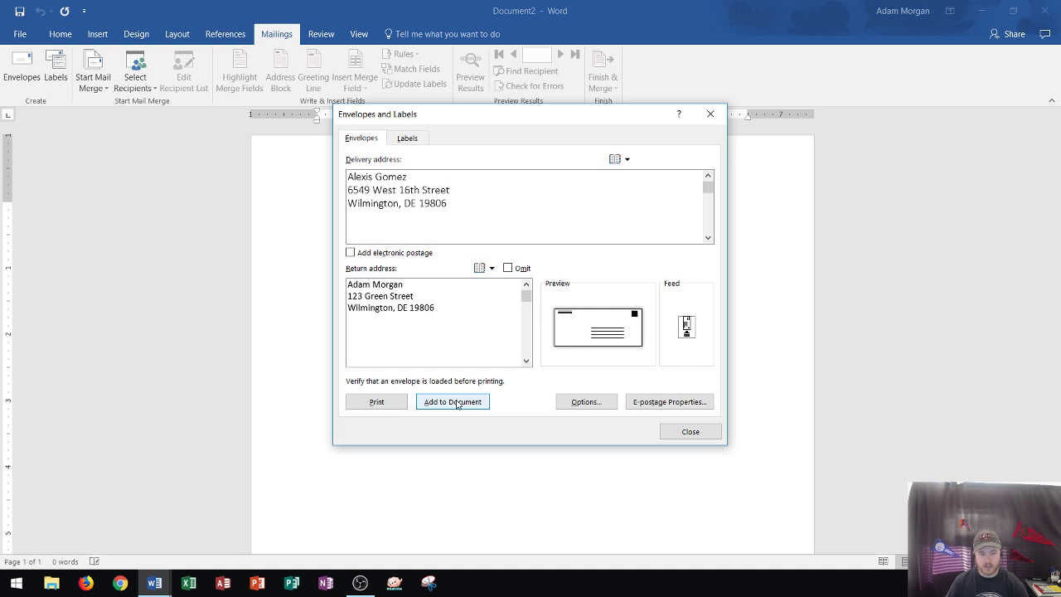
Insert the envelope as the document's first page, declining to save the default return address.
{"action": "left_click", "coordinate": [456, 403]}
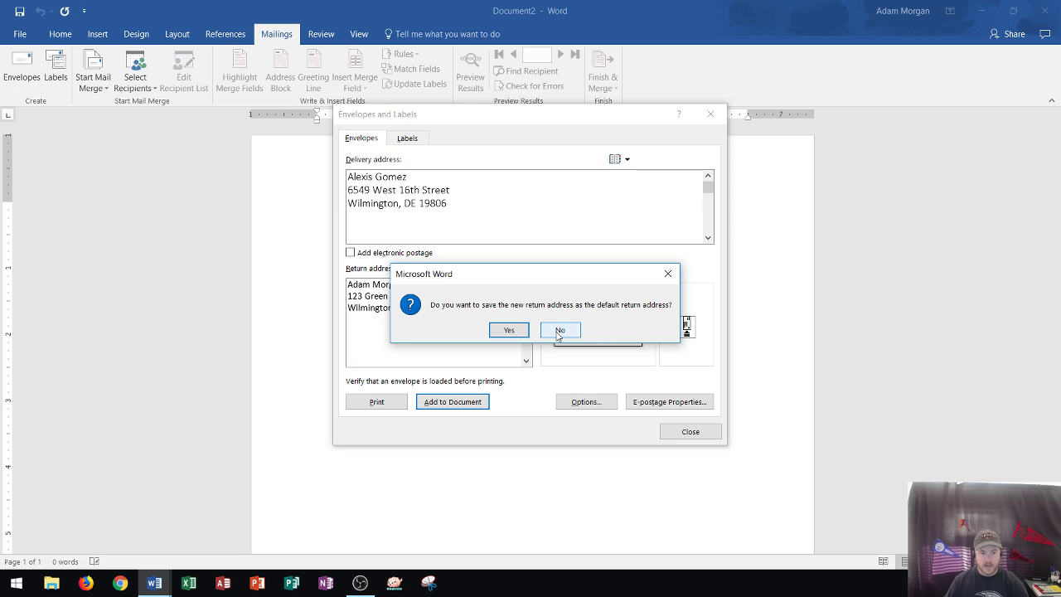
{"action": "left_click", "coordinate": [558, 330]}
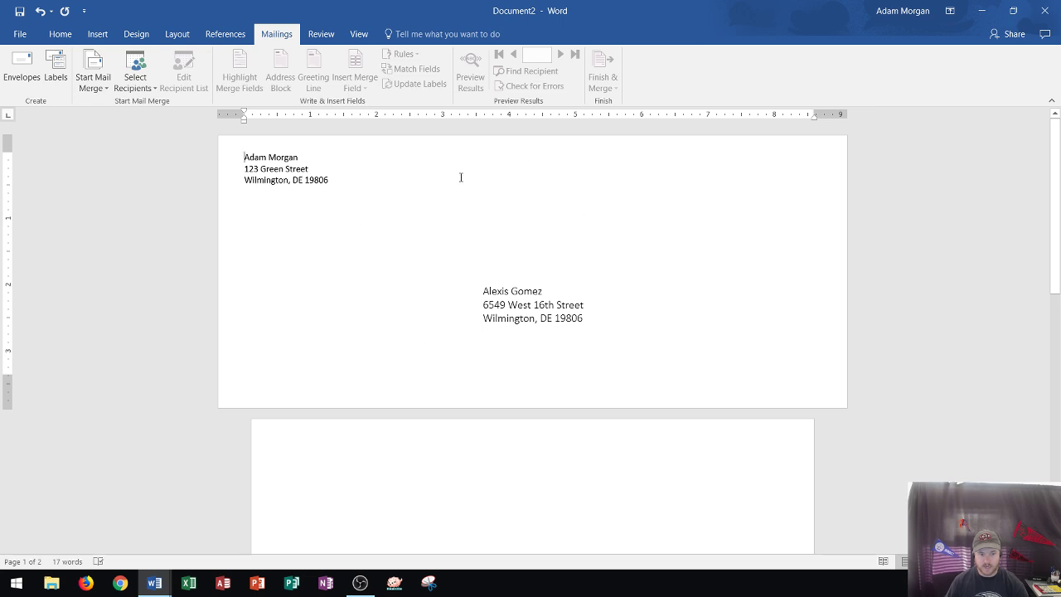
{"action": "scroll", "coordinate": [518, 394], "scroll_direction": "down", "scroll_amount": 1}
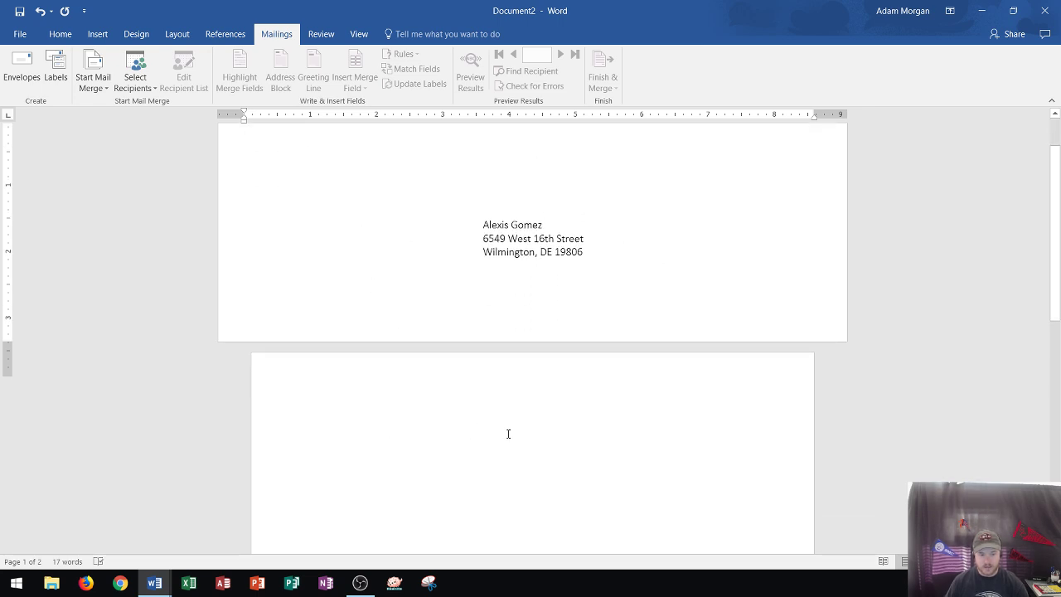
{"action": "scroll", "coordinate": [506, 433], "scroll_direction": "up", "scroll_amount": 1}
{"action": "scroll", "coordinate": [550, 442], "scroll_direction": "down", "scroll_amount": 3}
{"action": "scroll", "coordinate": [519, 420], "scroll_direction": "up", "scroll_amount": 3}
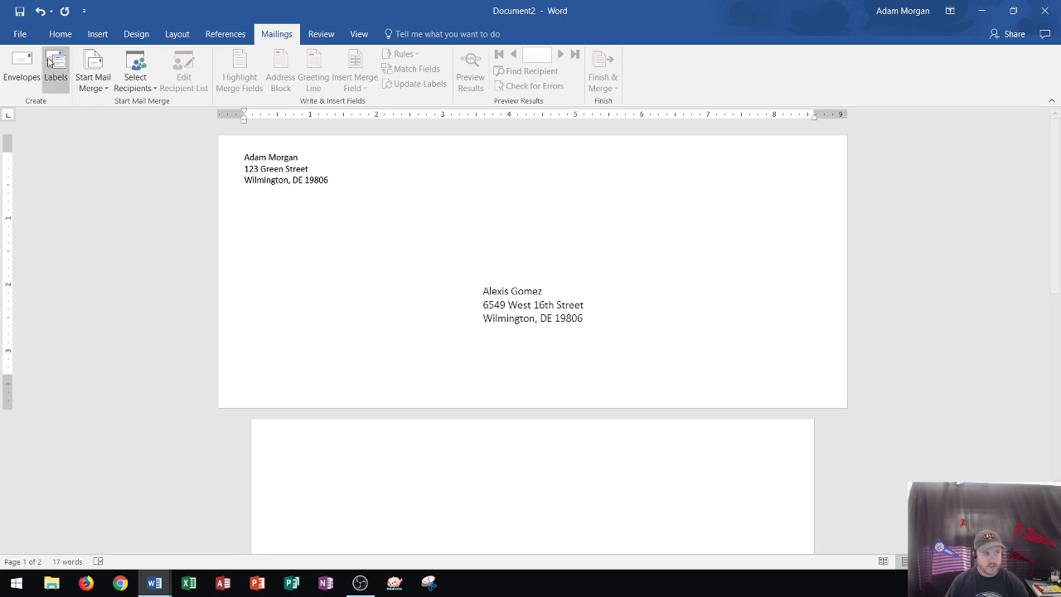
Preview both pages and set printing to page 1 only, the envelope.
{"action": "left_click", "coordinate": [21, 34]}
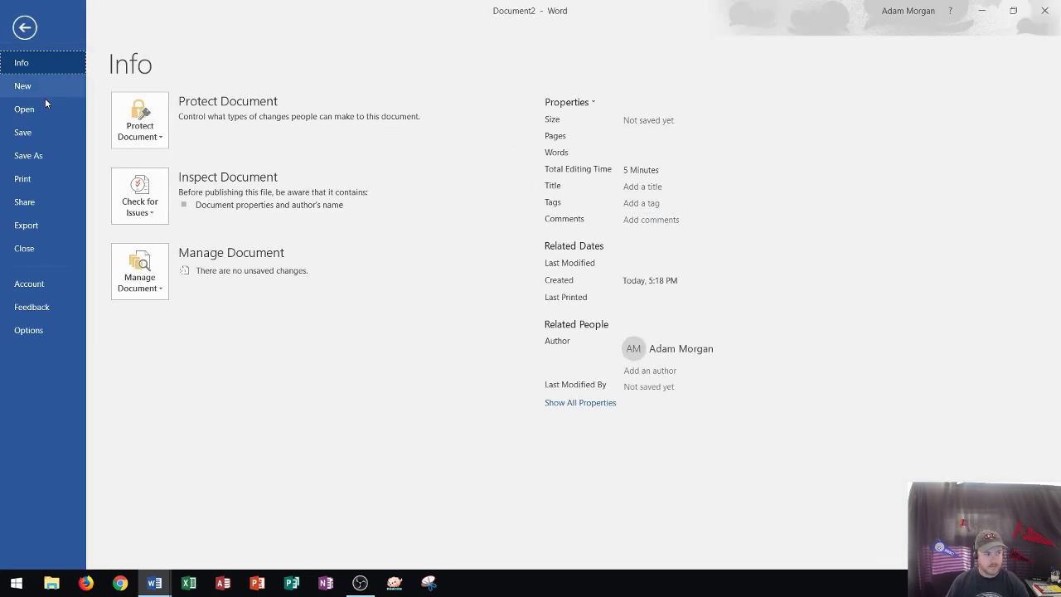
{"action": "left_click", "coordinate": [25, 179]}
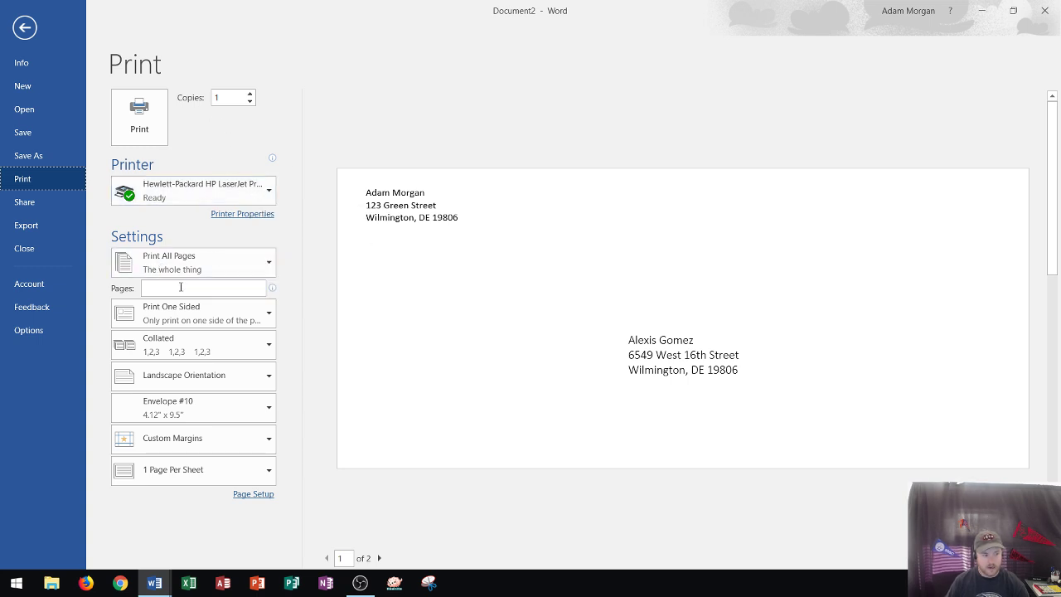
{"action": "left_click", "coordinate": [379, 558]}
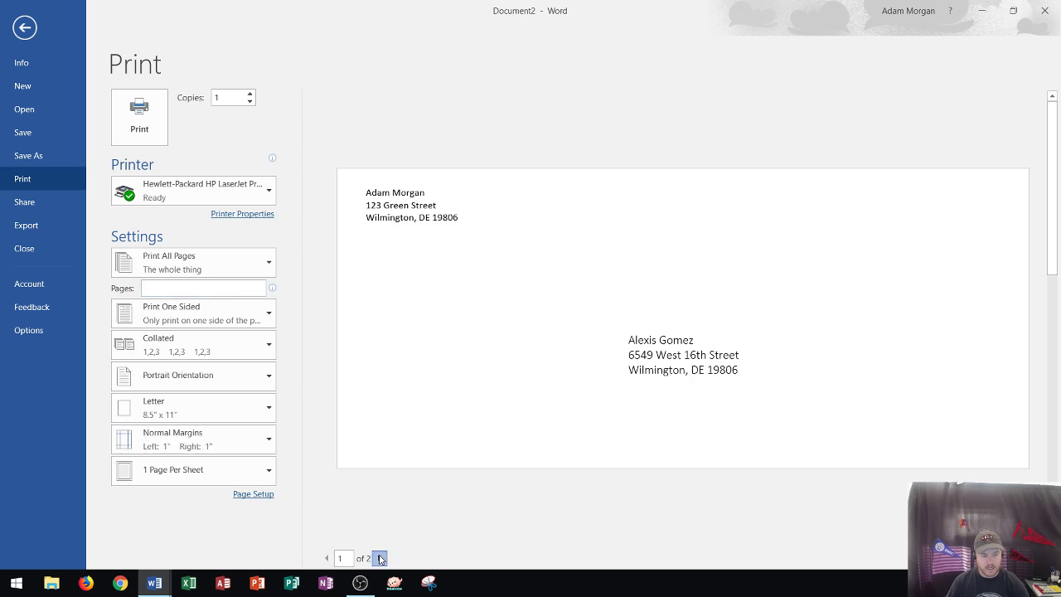
{"action": "left_click", "coordinate": [327, 558]}
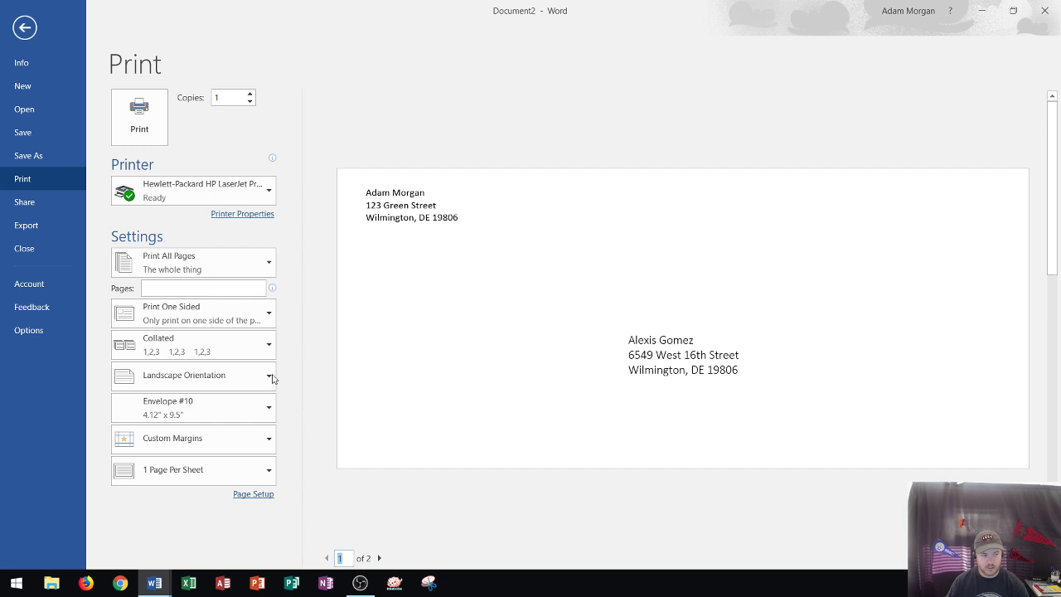
{"action": "left_click", "coordinate": [171, 289]}
{"action": "type", "text": "1"}
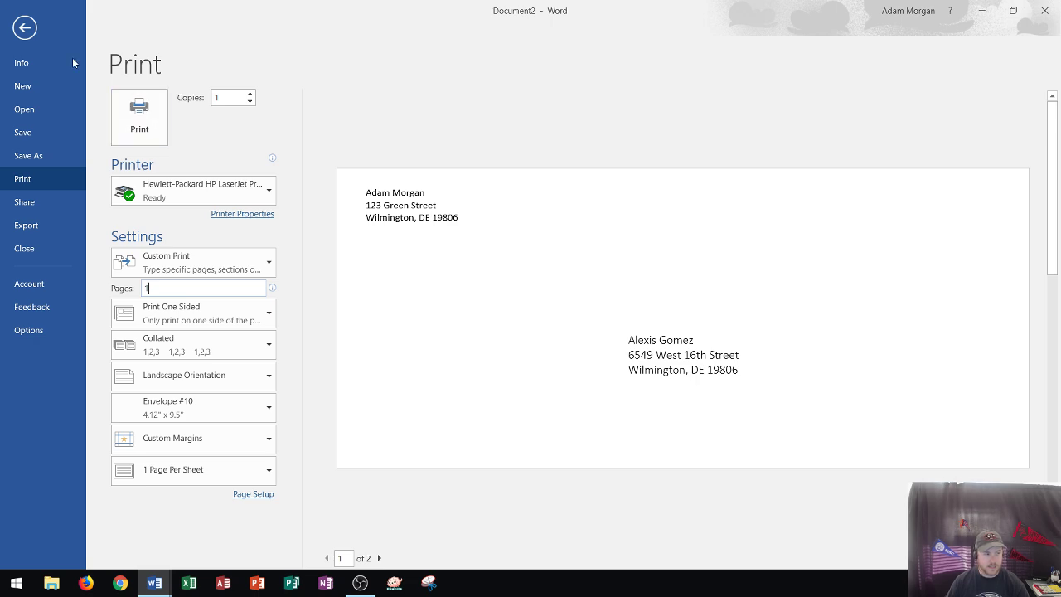
{"action": "left_click", "coordinate": [28, 31]}
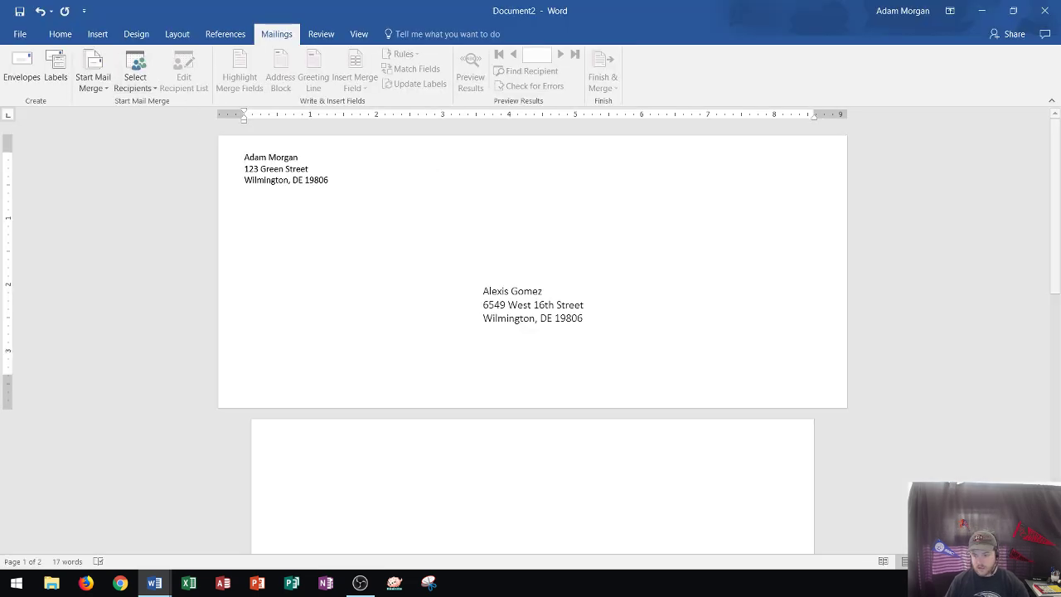